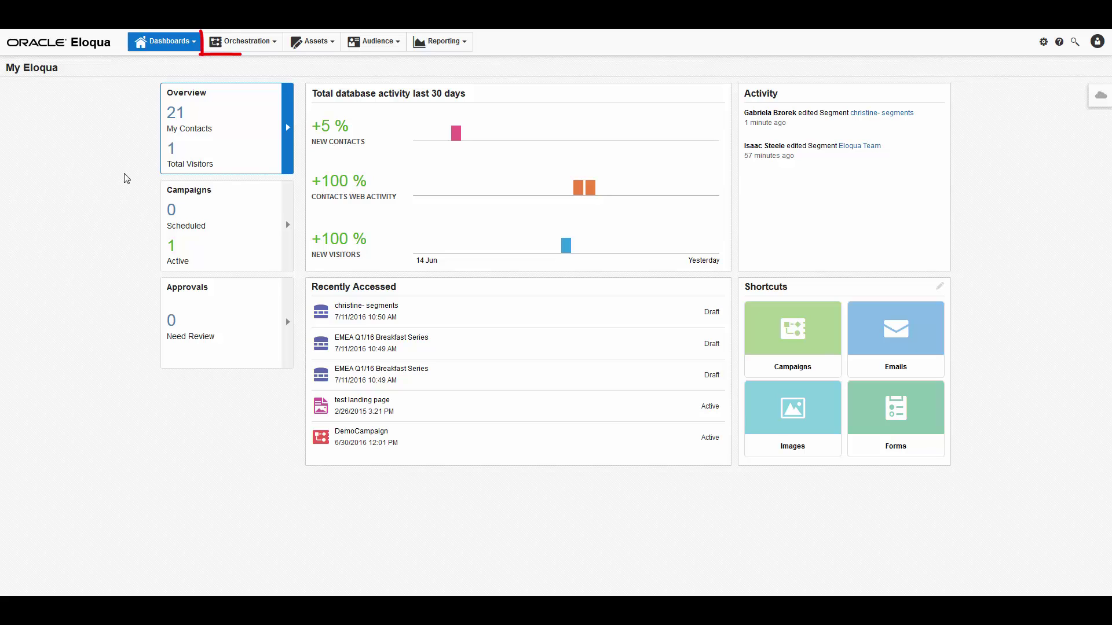
- From the Campaigns overview, create a simple email campaign and type the name 'EMEA Q1/16 Breakfast Series'
left_click(271, 43)
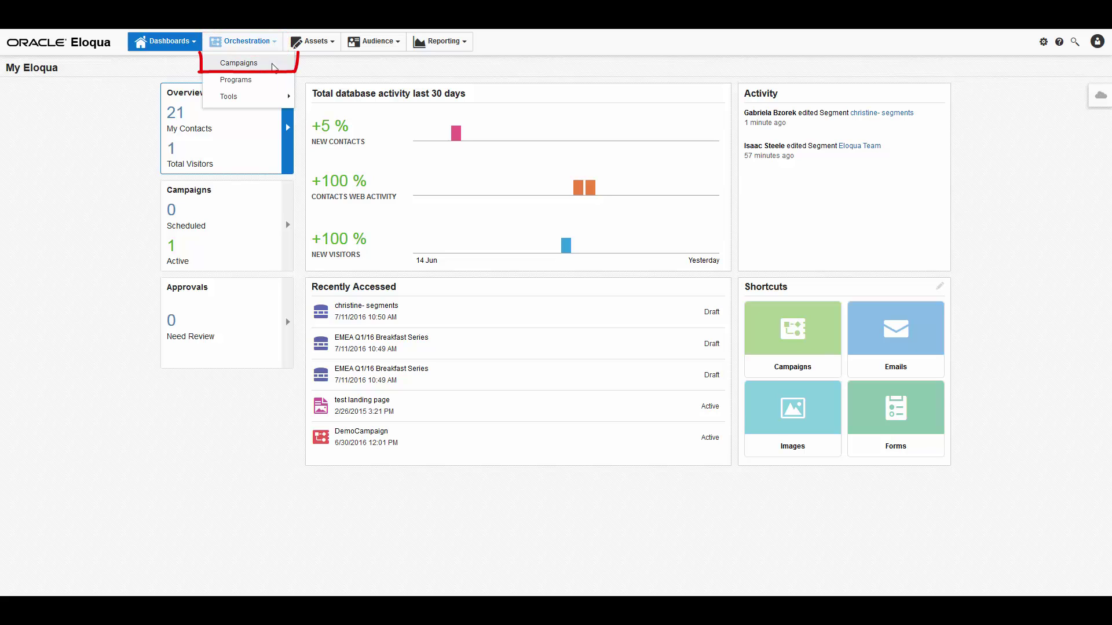
left_click(272, 63)
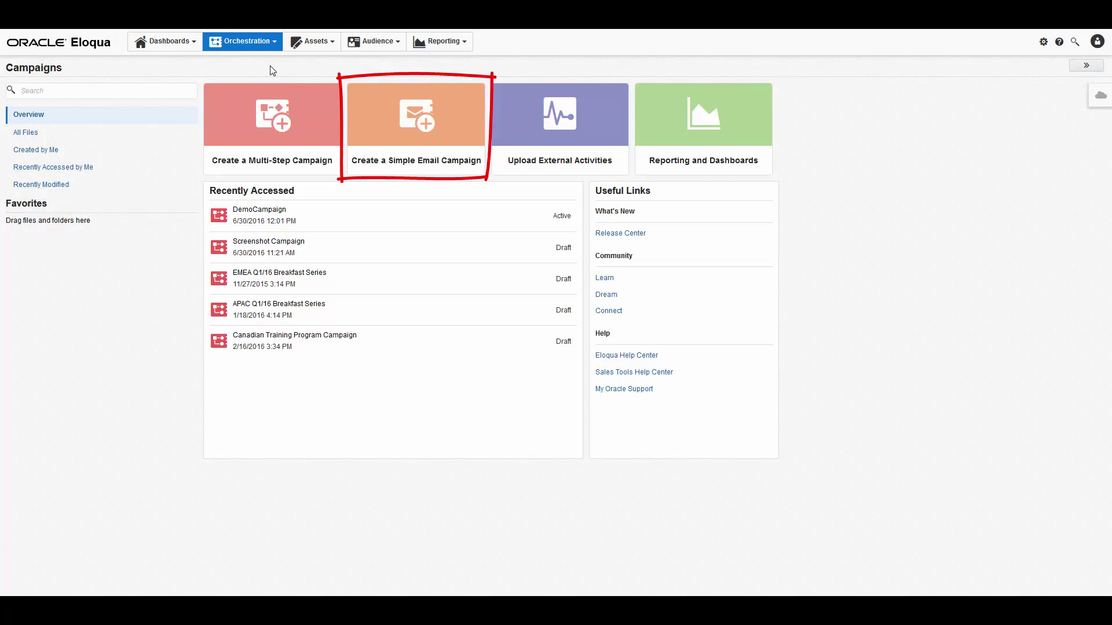
left_click(406, 137)
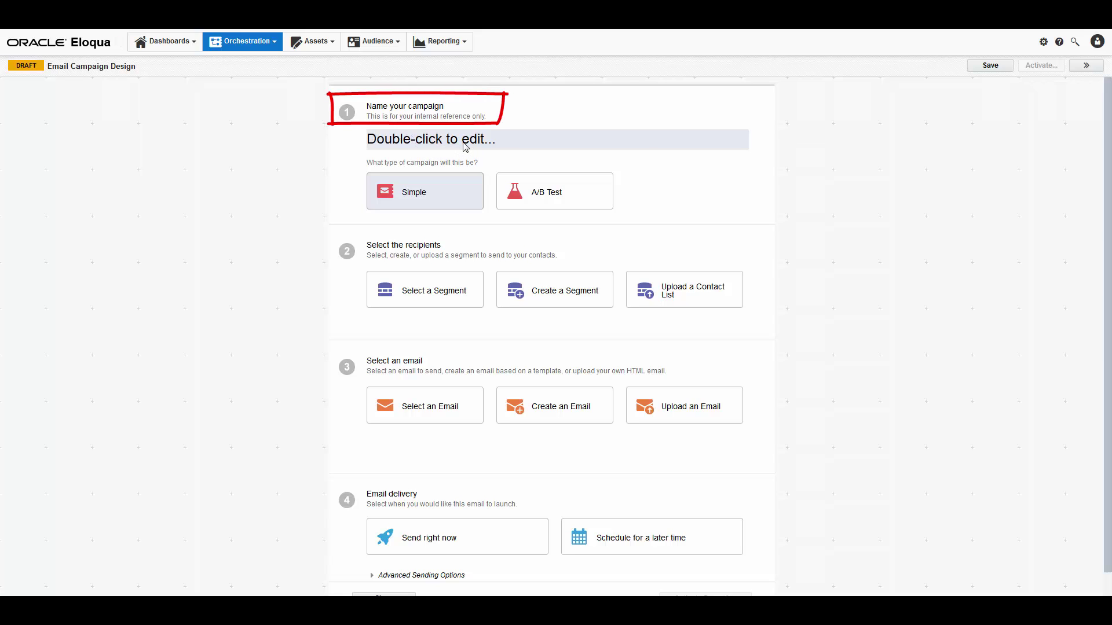
double_click(464, 139)
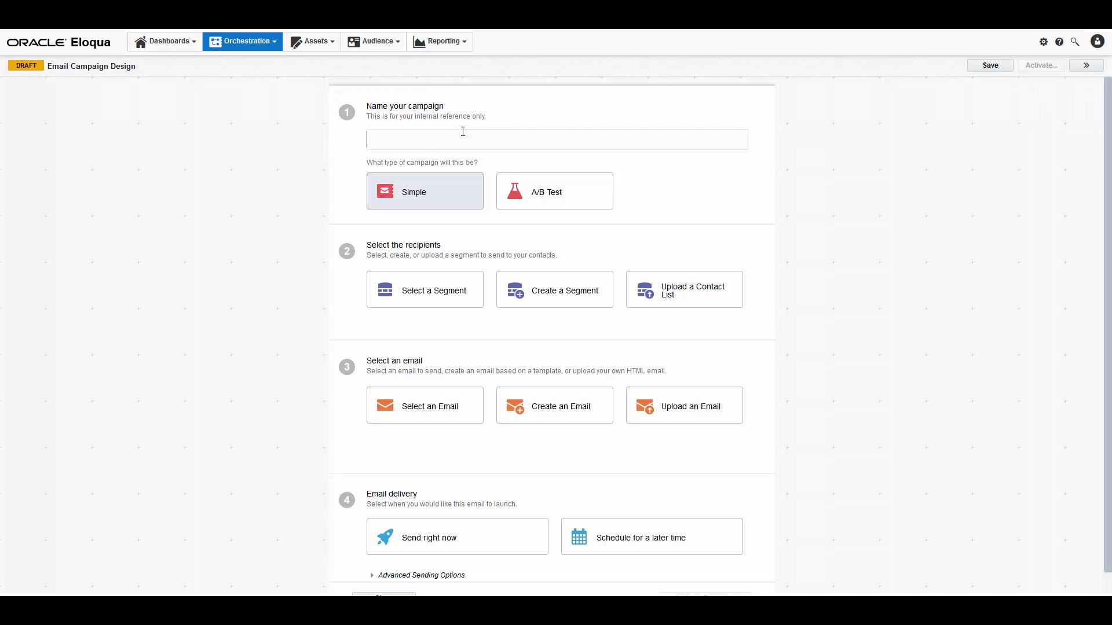
type("EMEA Q1/16 Breakfast Series")
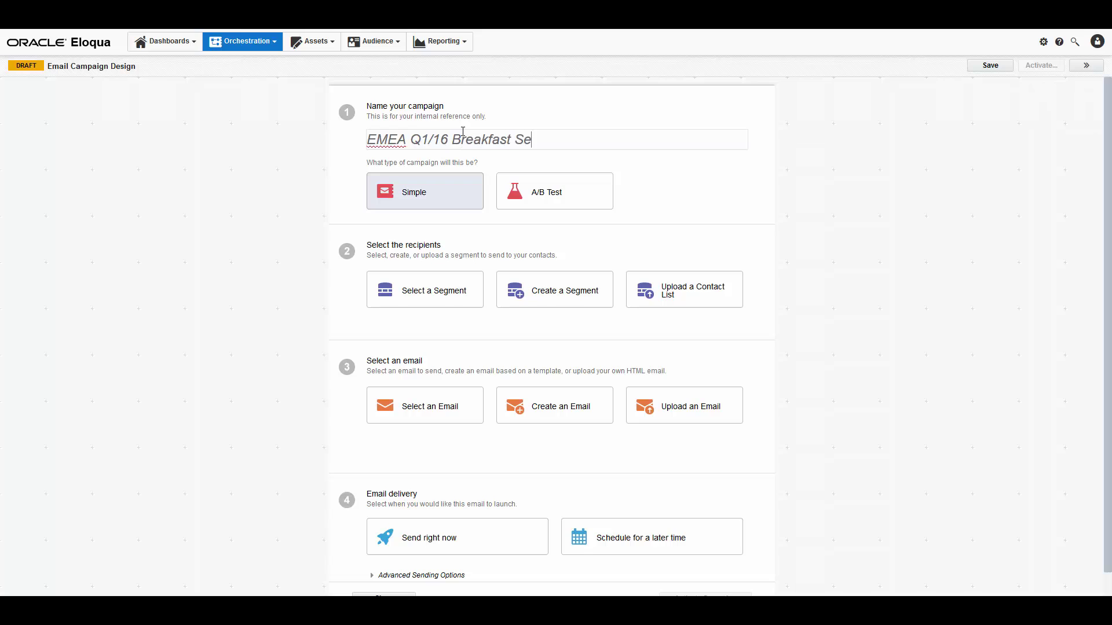
- Commit the campaign name, preview the A/B Test type, then return to the Simple campaign type
left_click(691, 185)
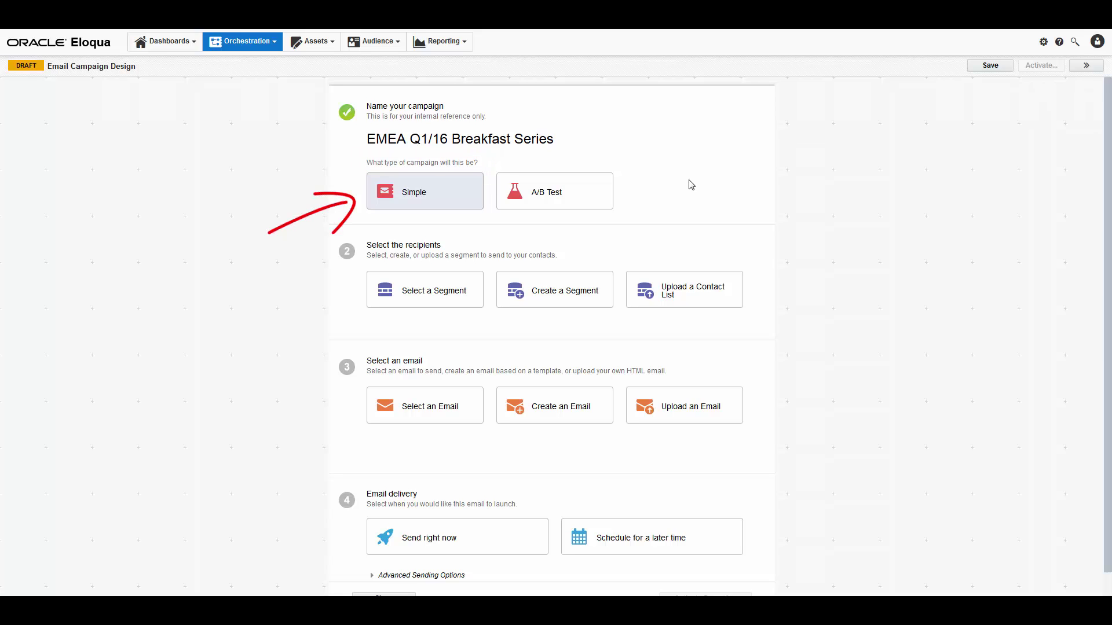
left_click(566, 198)
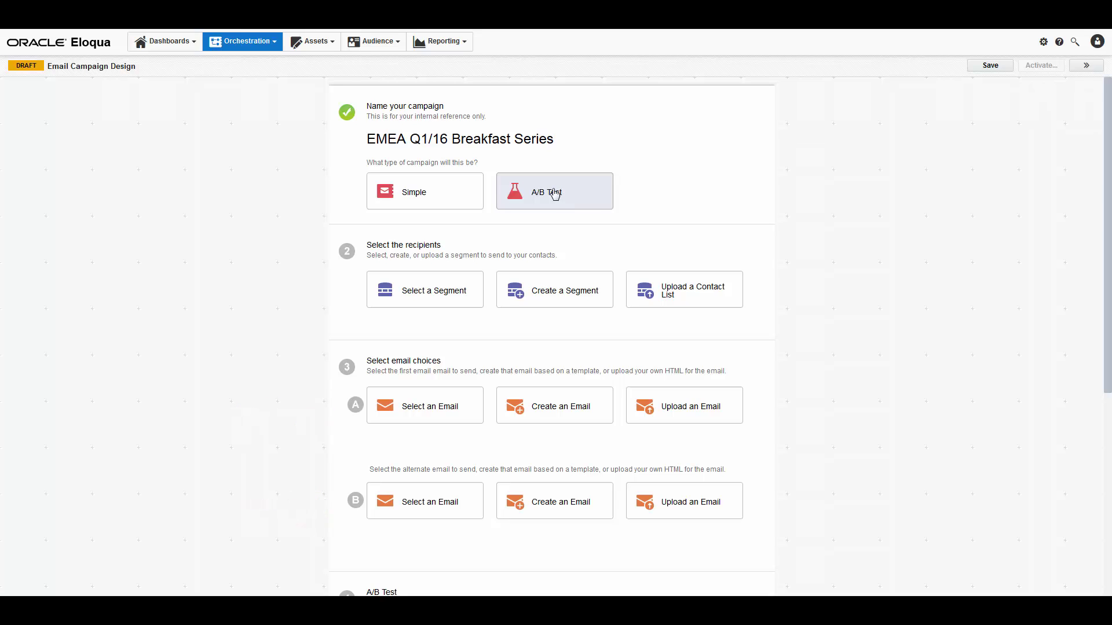
left_click(441, 182)
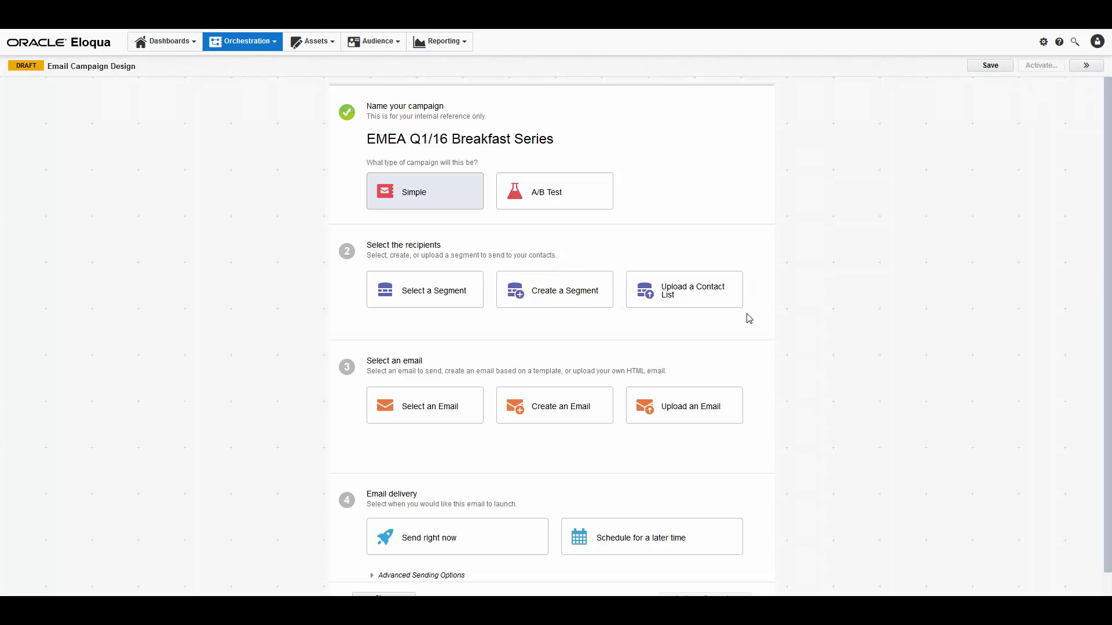
- Look at and cancel Select a Segment, Create a Segment and Upload a Contact List, then reopen Select a Segment
left_click(448, 295)
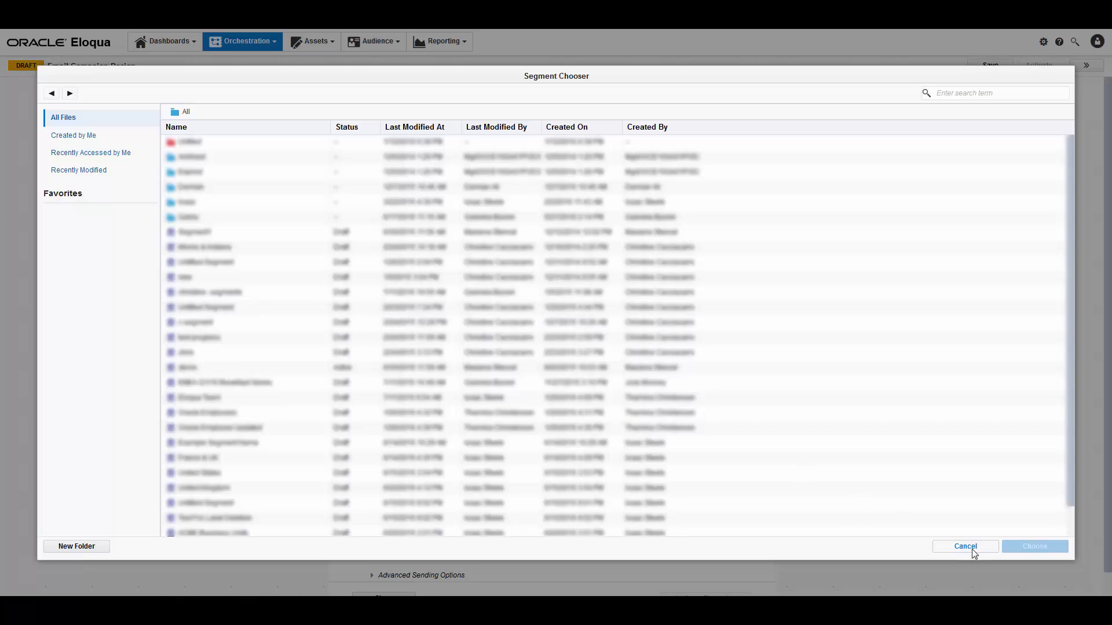
left_click(966, 547)
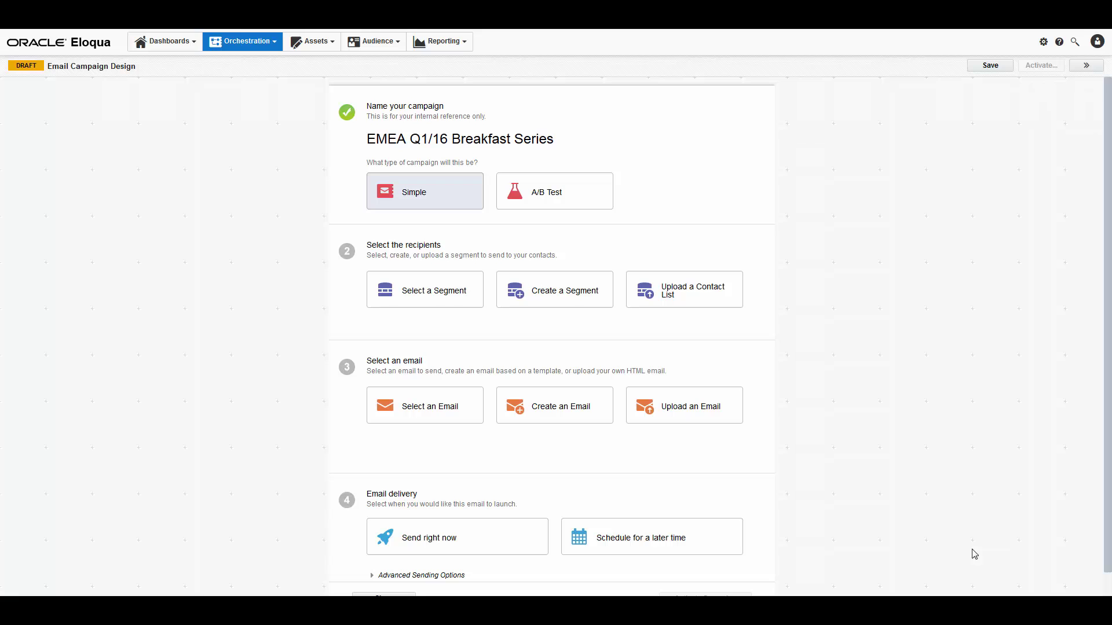
left_click(583, 307)
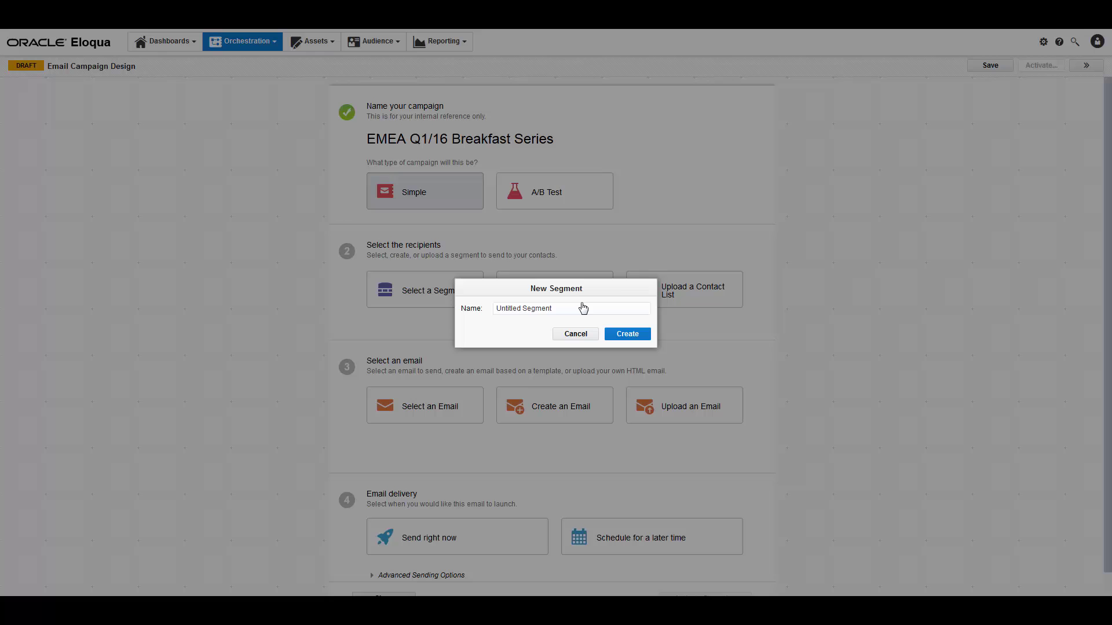
left_click(584, 338)
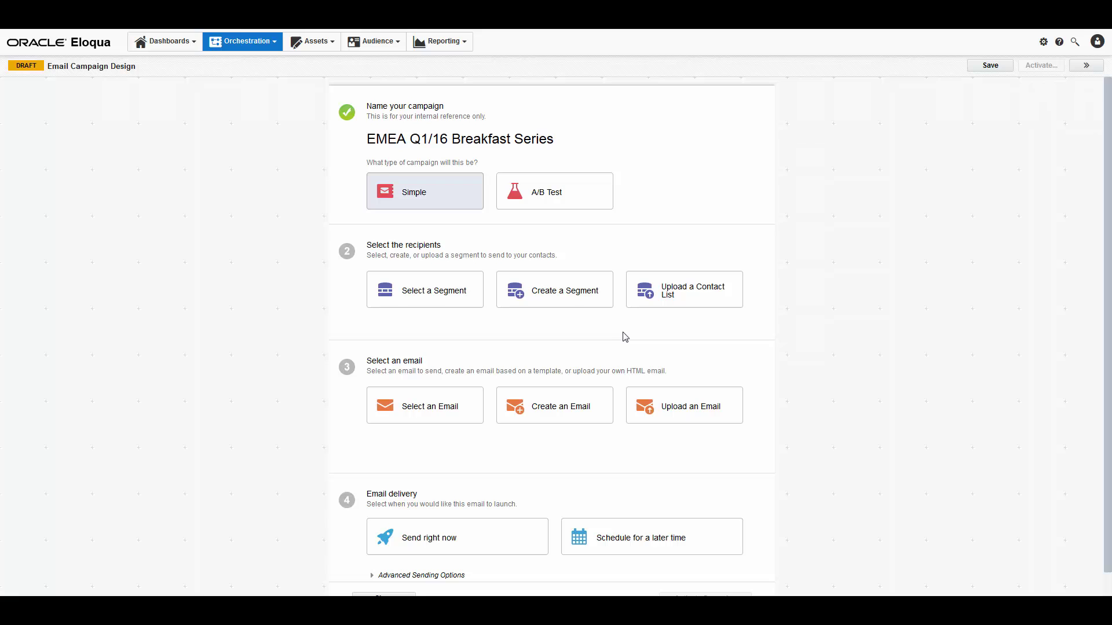
left_click(668, 299)
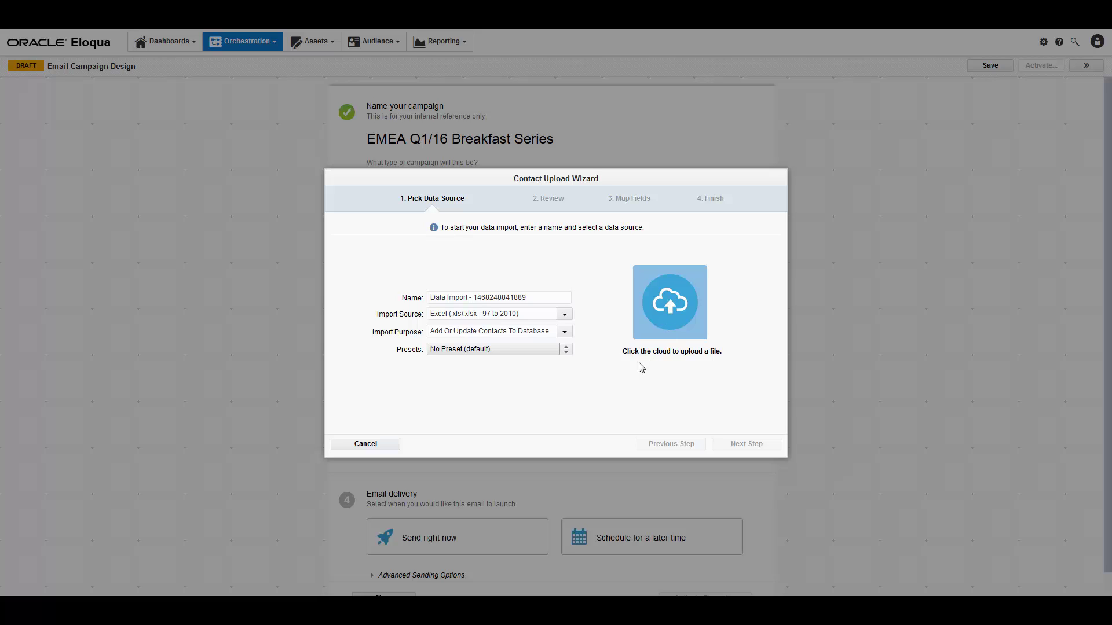
left_click(384, 445)
left_click(447, 307)
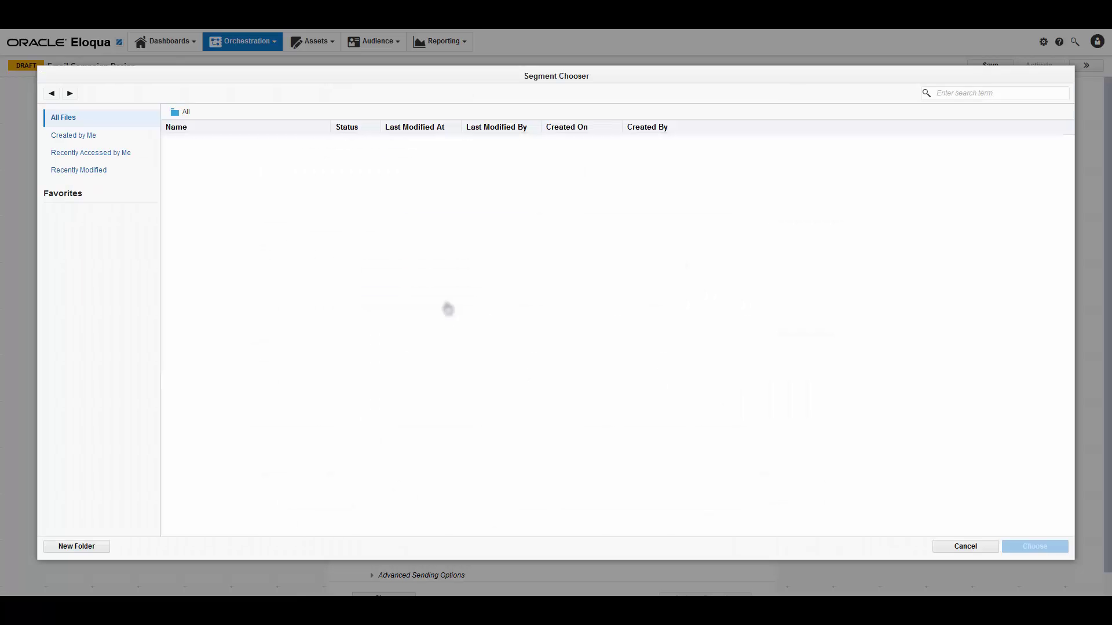
- Choose the EMEA Q1/16 Breakfast Series segment and the 'EMEA - Q1/16 Breakfast Series: London' email, found by searching 'break'
left_click(281, 383)
left_click(1014, 548)
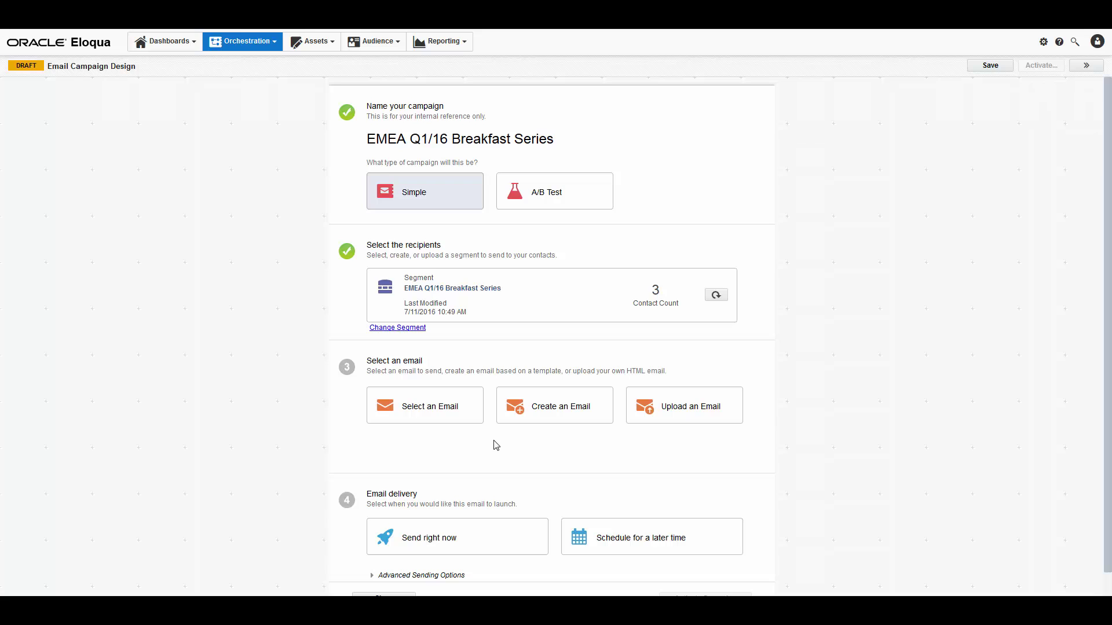
left_click(422, 405)
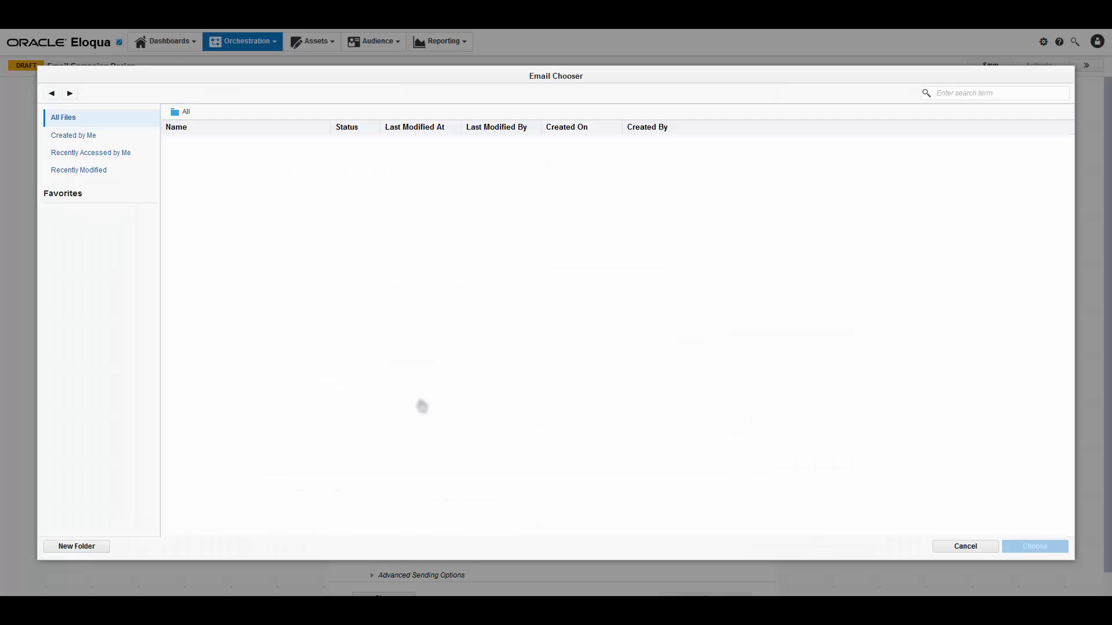
left_click(973, 95)
type("break")
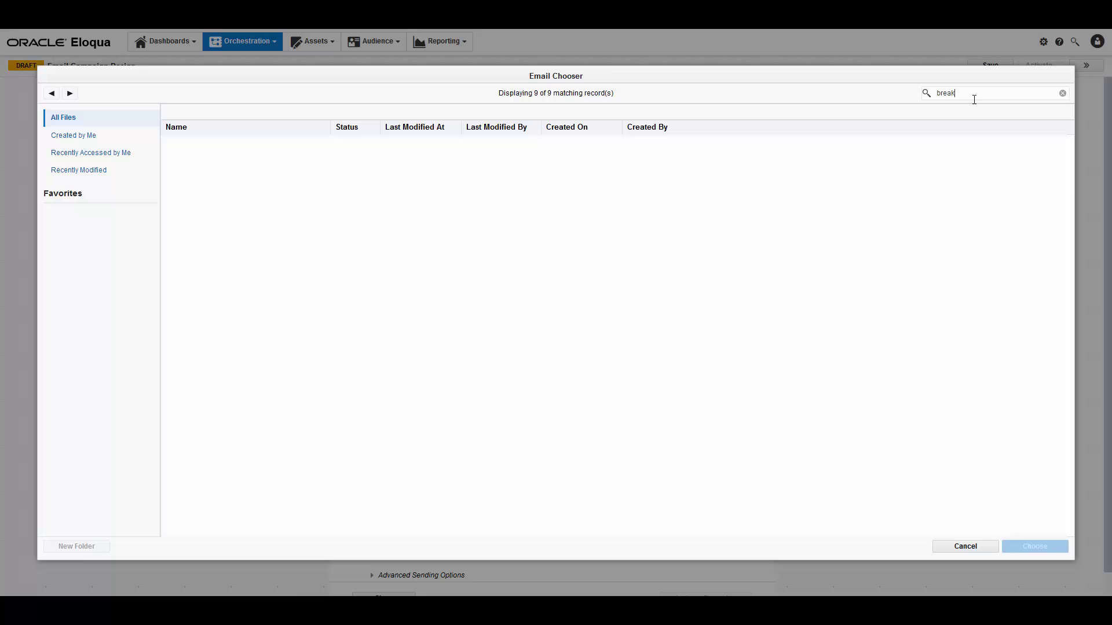
double_click(275, 155)
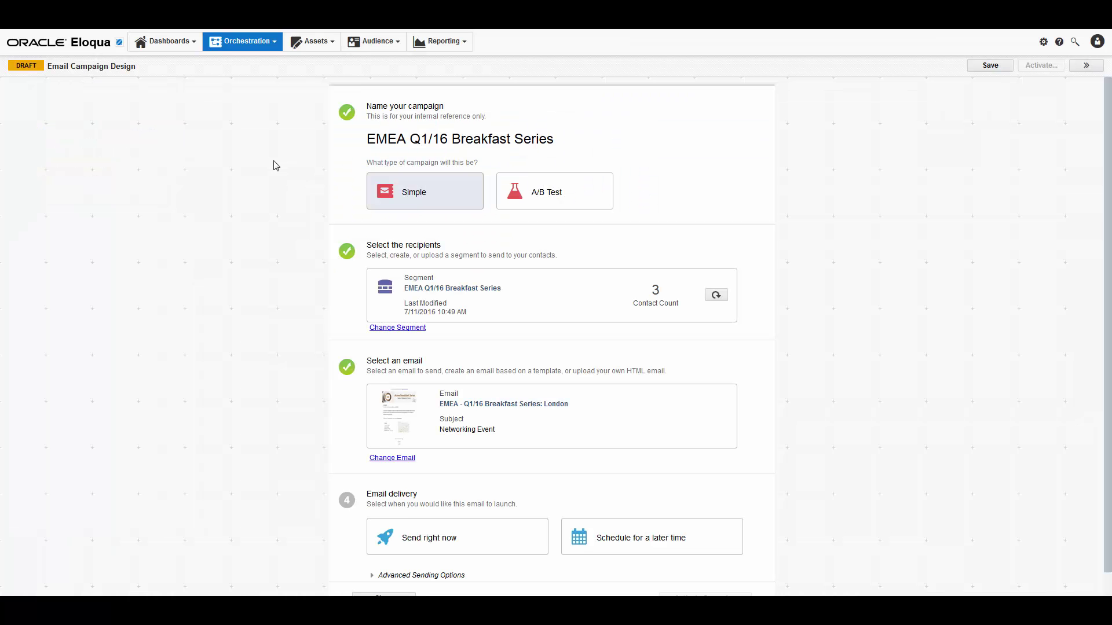
scroll(272, 211, "down", 1)
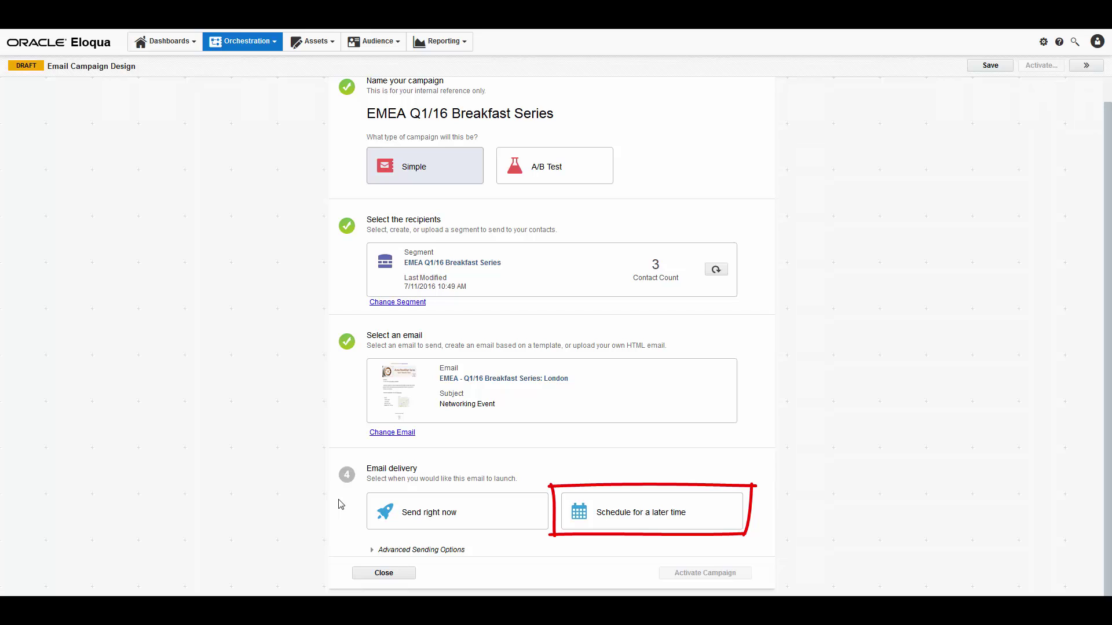
- Set email delivery to Schedule for a later time, Eastern Time (US & Canada)
left_click(608, 521)
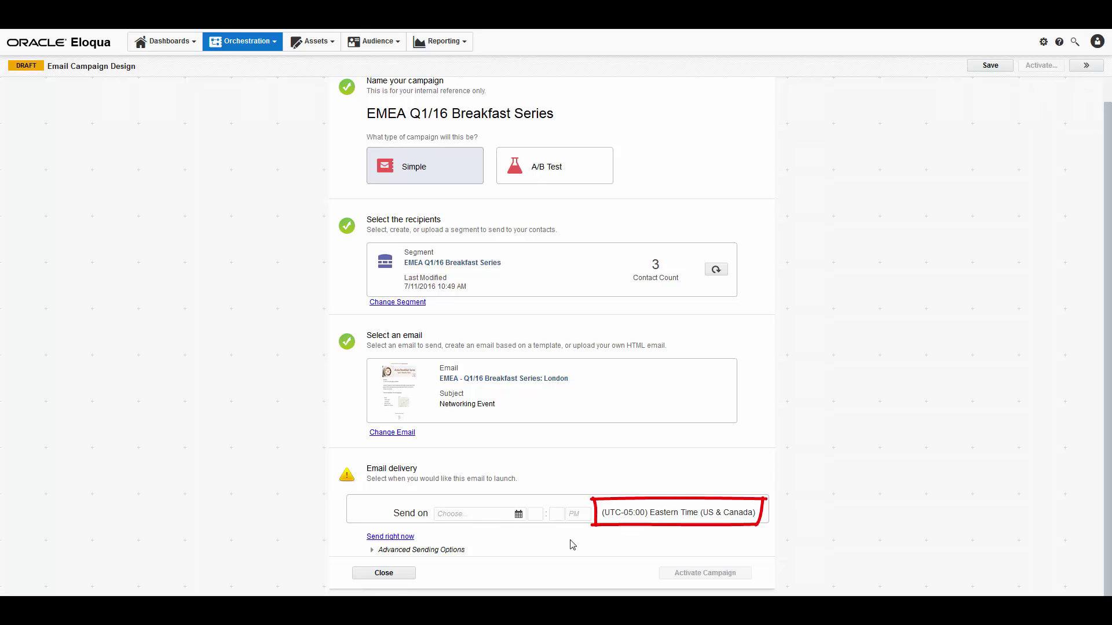
- Switch delivery to send upon activation and expand Advanced Sending Options, leaving batching and day/hour limits off
left_click(412, 537)
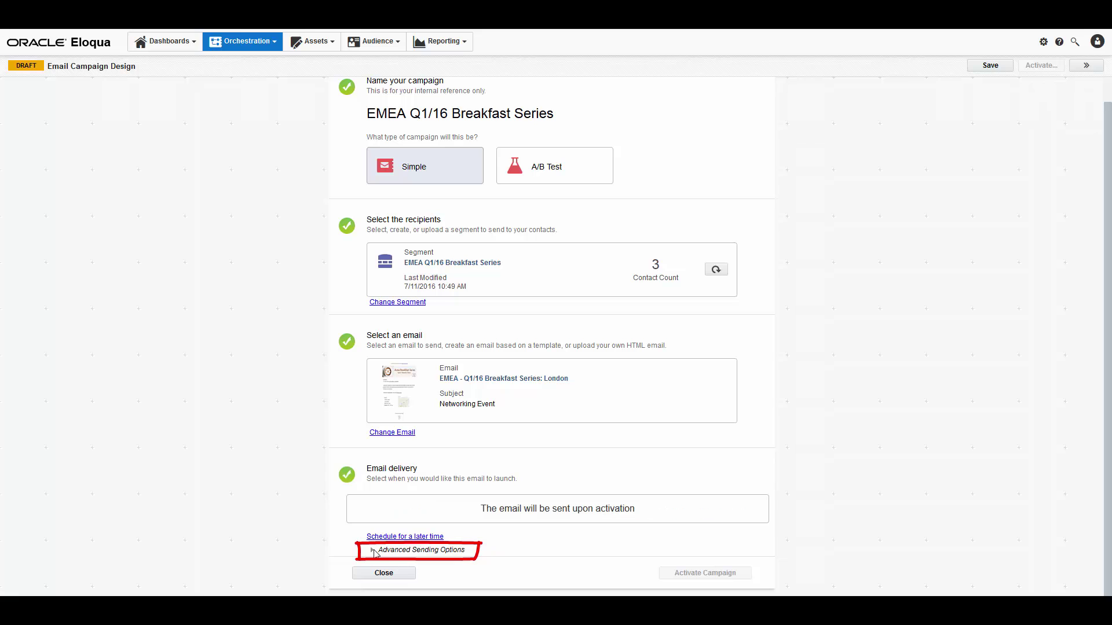
left_click(375, 550)
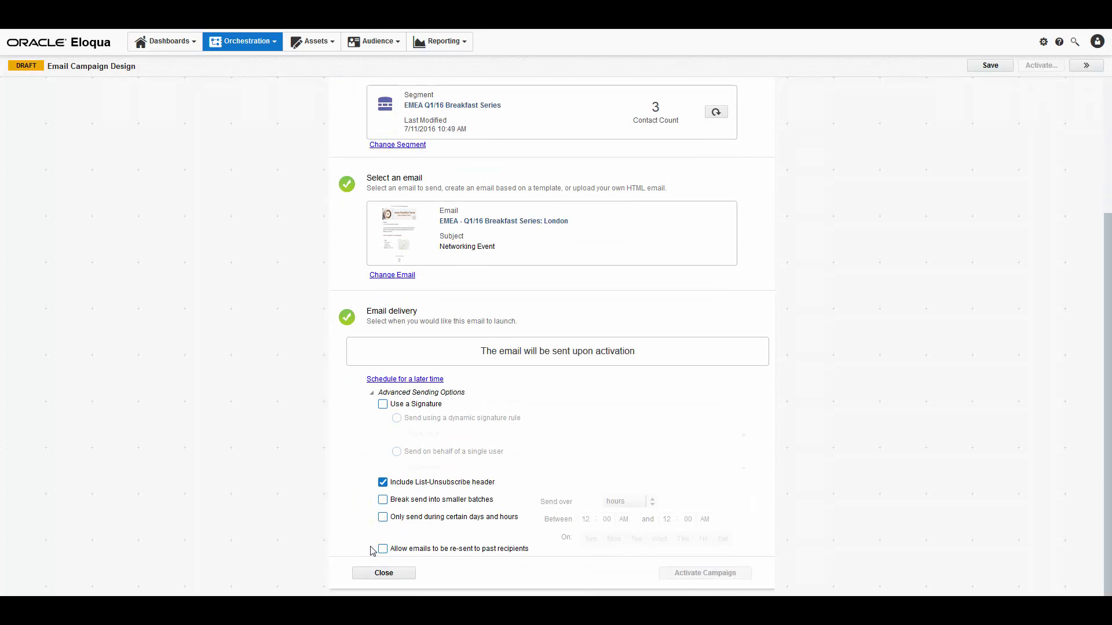
left_click(383, 501)
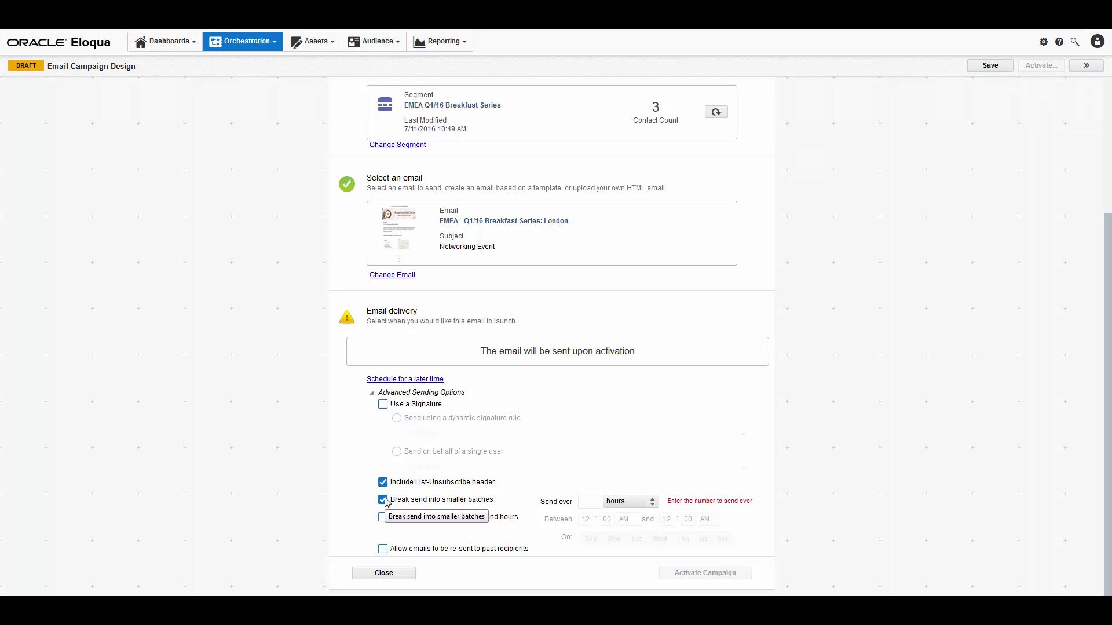
left_click(383, 500)
left_click(383, 518)
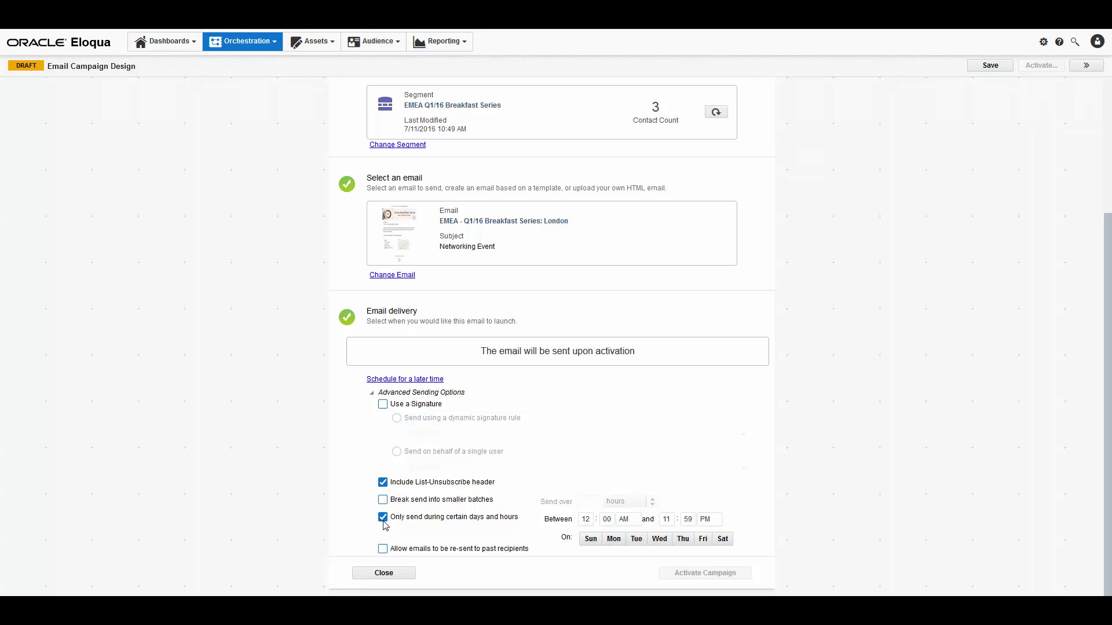
left_click(384, 517)
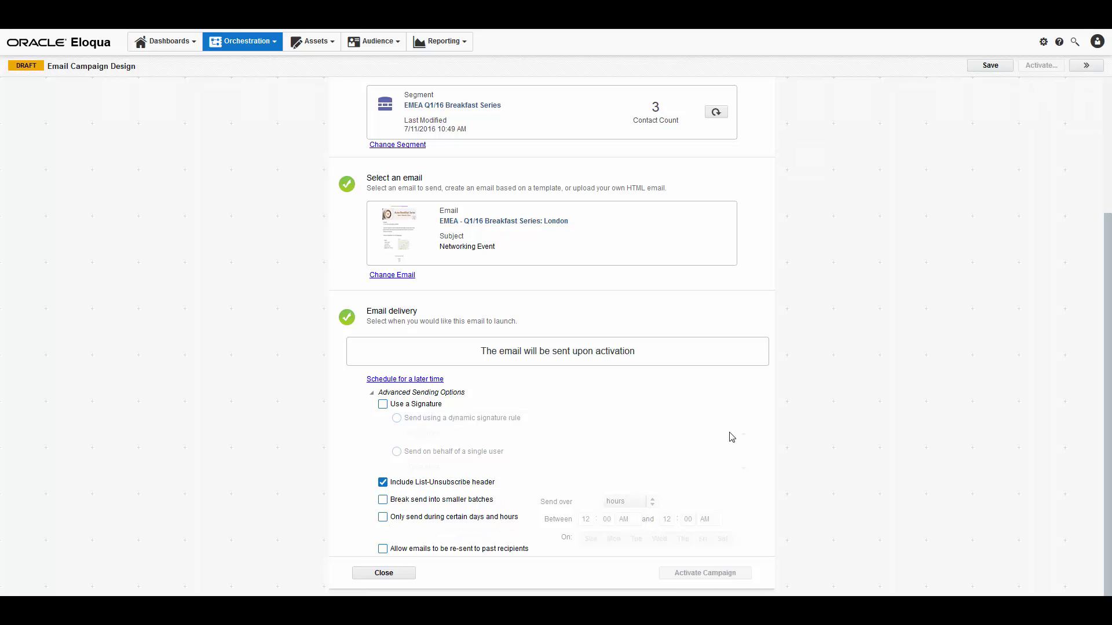
- Save the campaign as 'EMEA Q1/16 Breakfast Series' and activate it
left_click(990, 67)
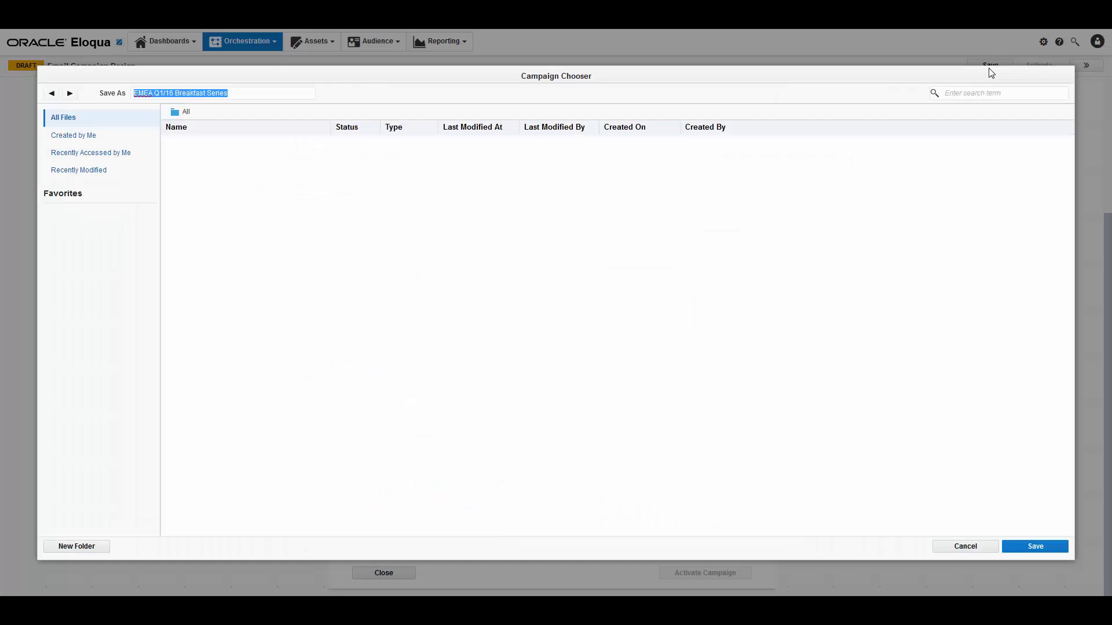
left_click(1020, 548)
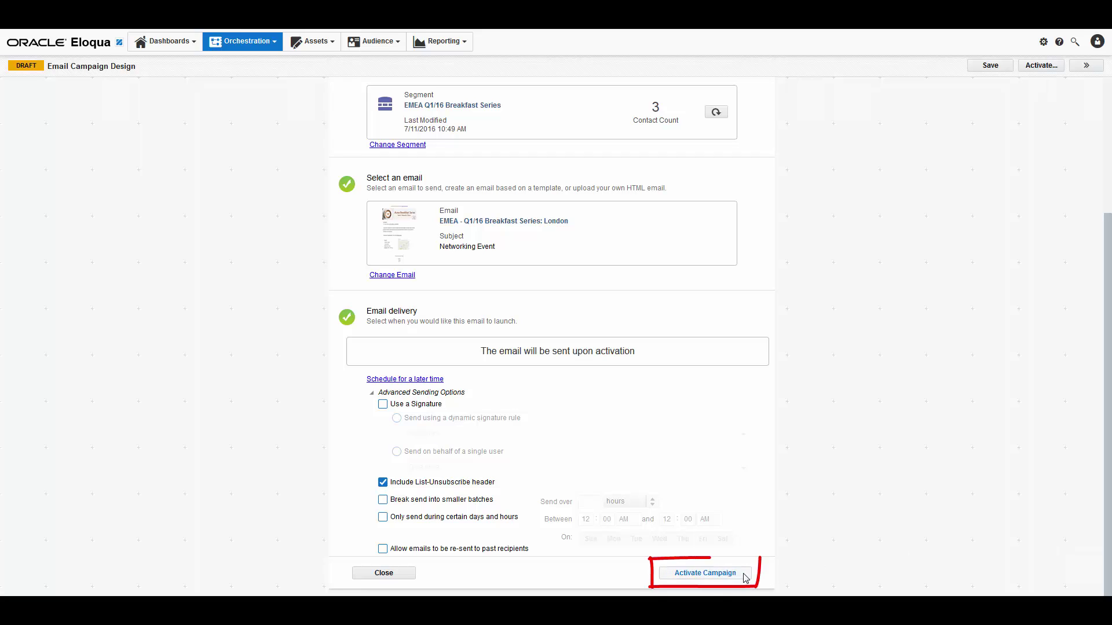
left_click(744, 576)
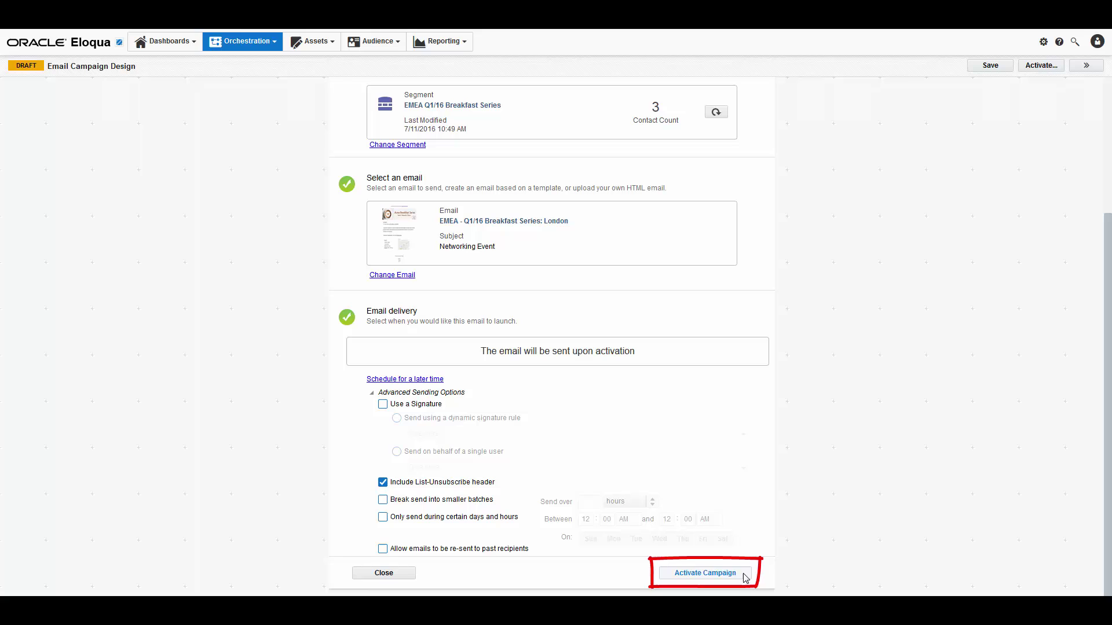